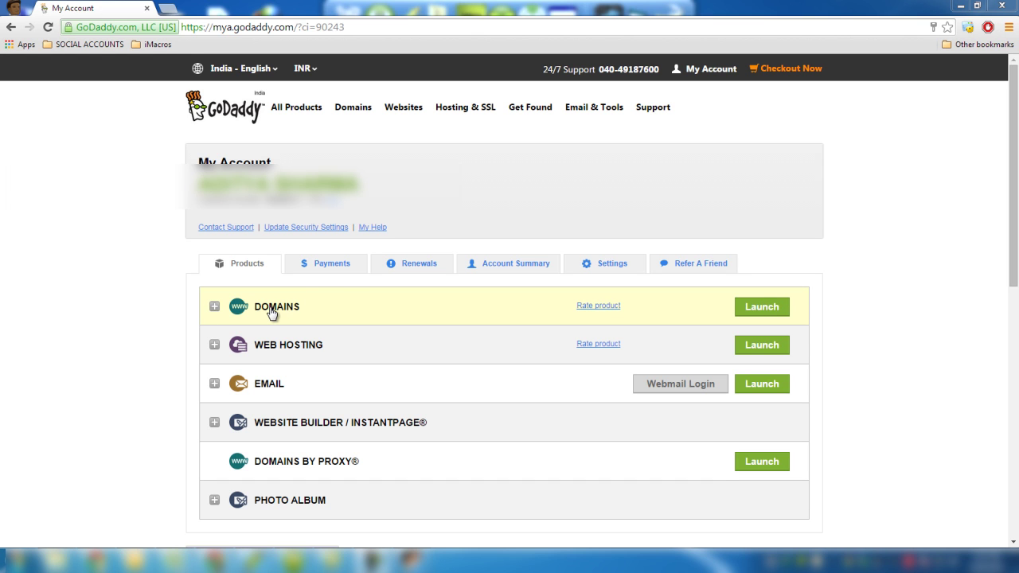
Launch the Domains list and go to SBMRK.COM's details page.
left_click(753, 313)
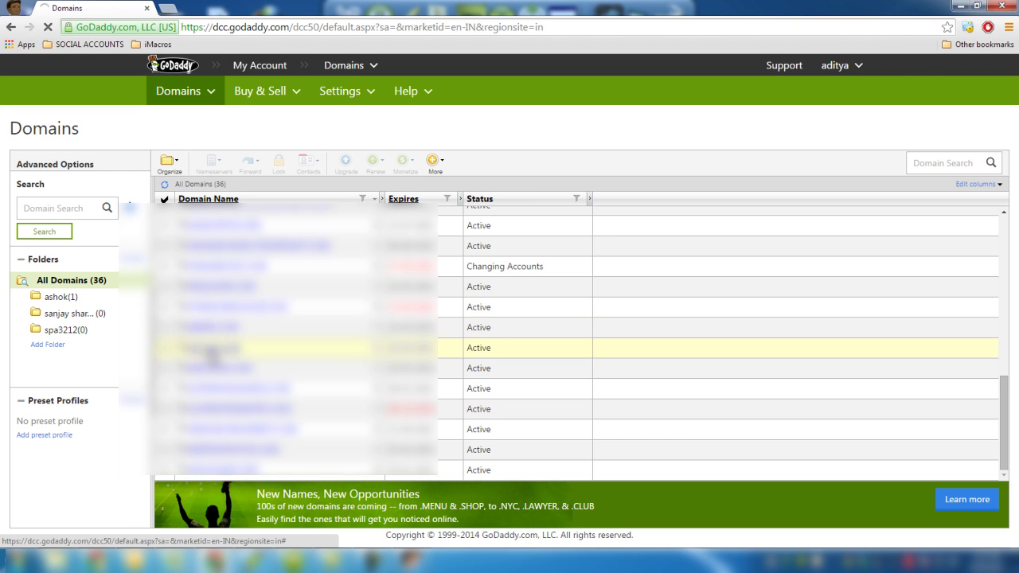
left_click(195, 330)
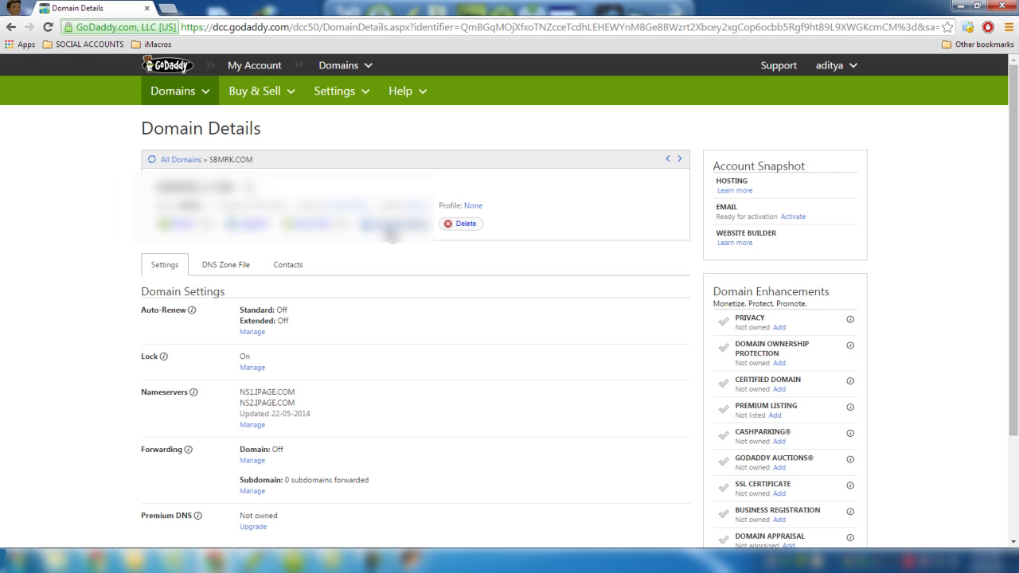
Start Begin Account Change and tick 'I have the recipient's customer account #/username'.
left_click(399, 227)
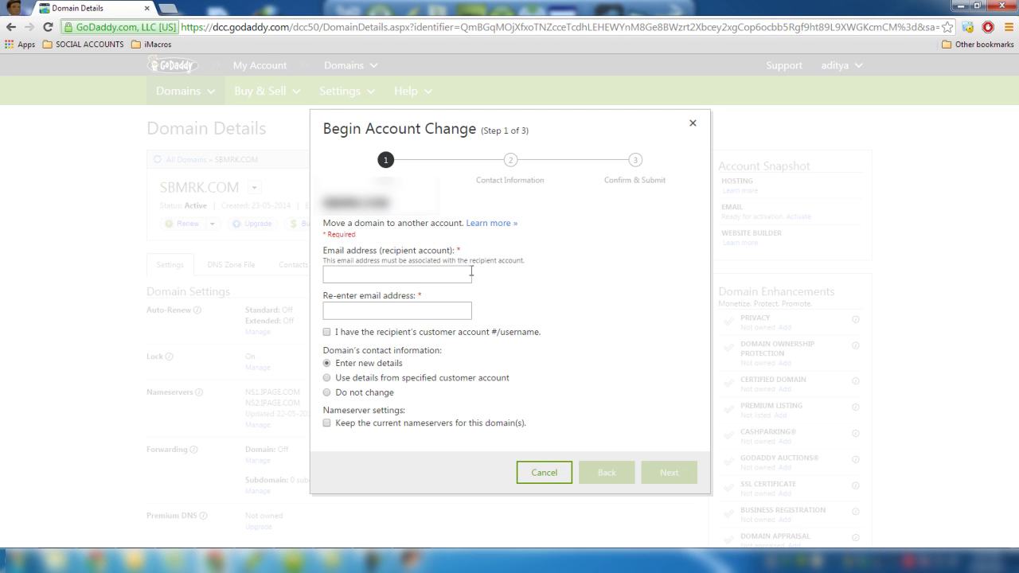
left_click(439, 276)
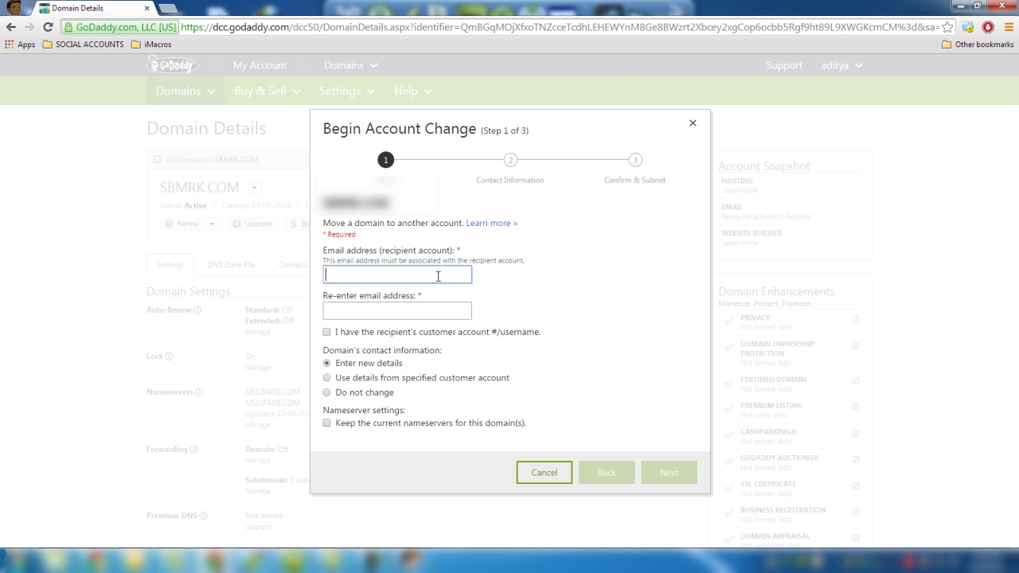
left_click(431, 308)
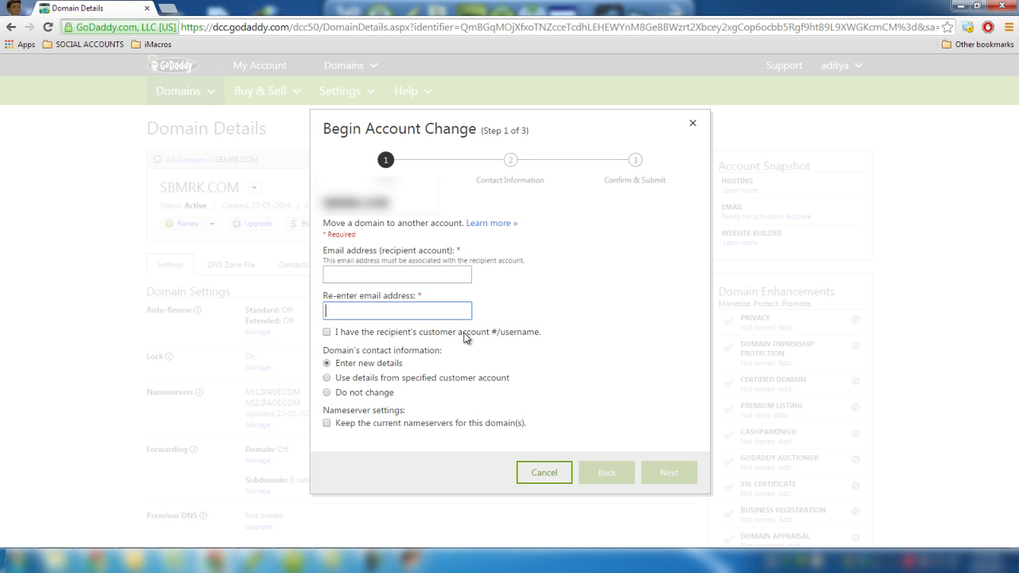
left_click(327, 333)
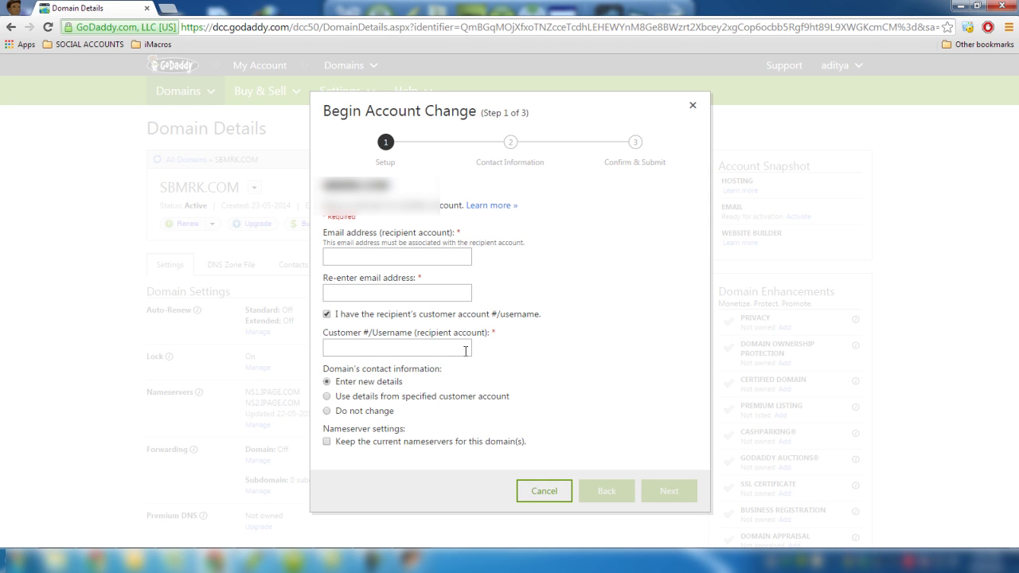
left_click(397, 349)
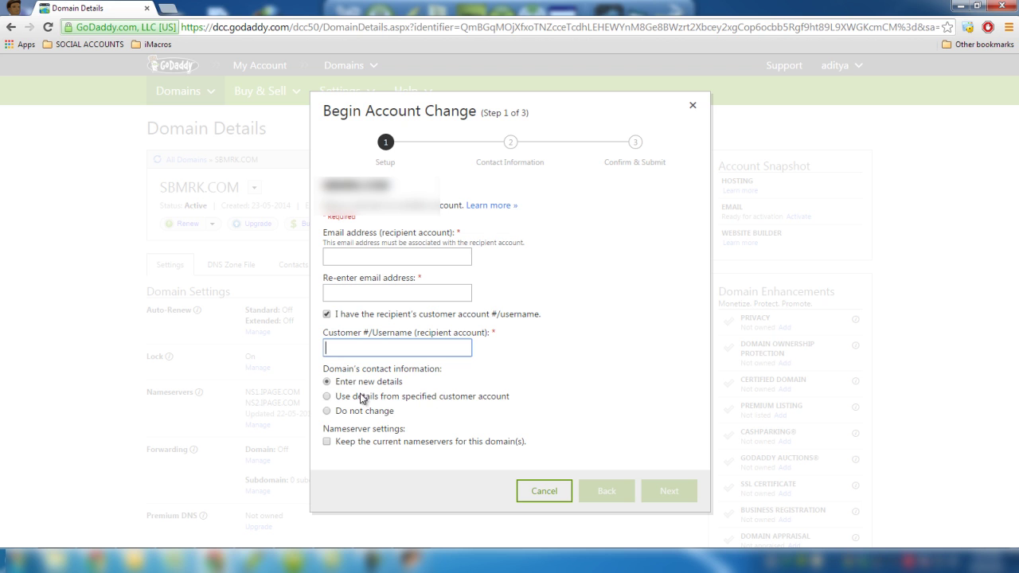
Choose 'Do not change' for contact details and tick 'Keep the current nameservers'.
left_click(328, 398)
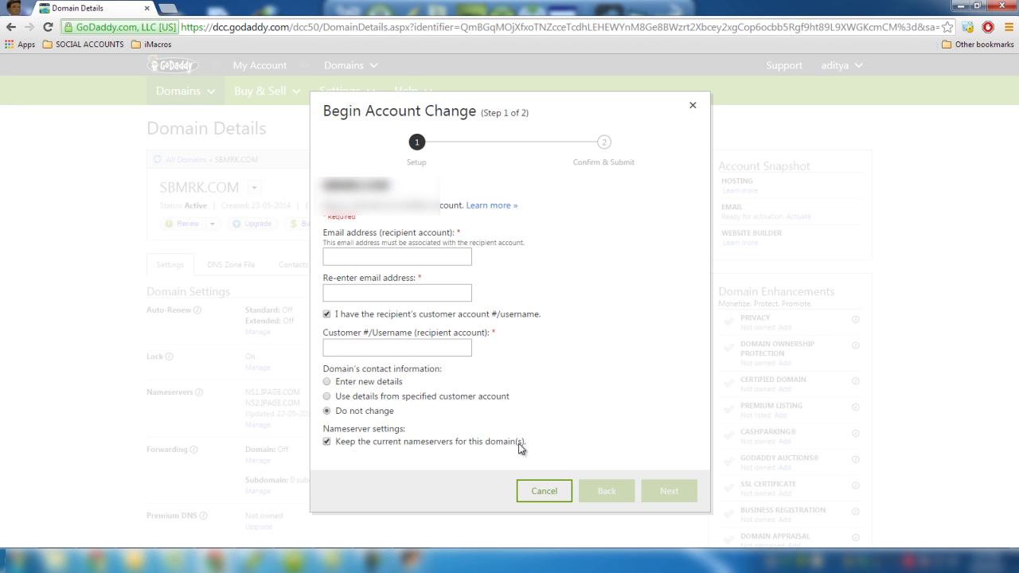
left_click(518, 445)
left_click(383, 445)
left_click(406, 446)
left_click(426, 446)
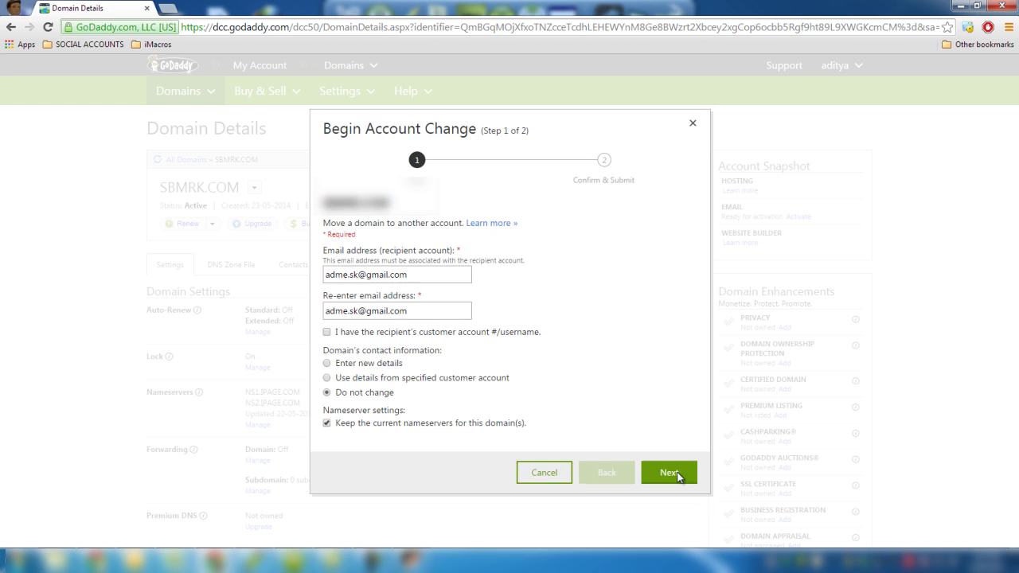
Send the Begin Account Change setup on with Next for validation.
left_click(667, 473)
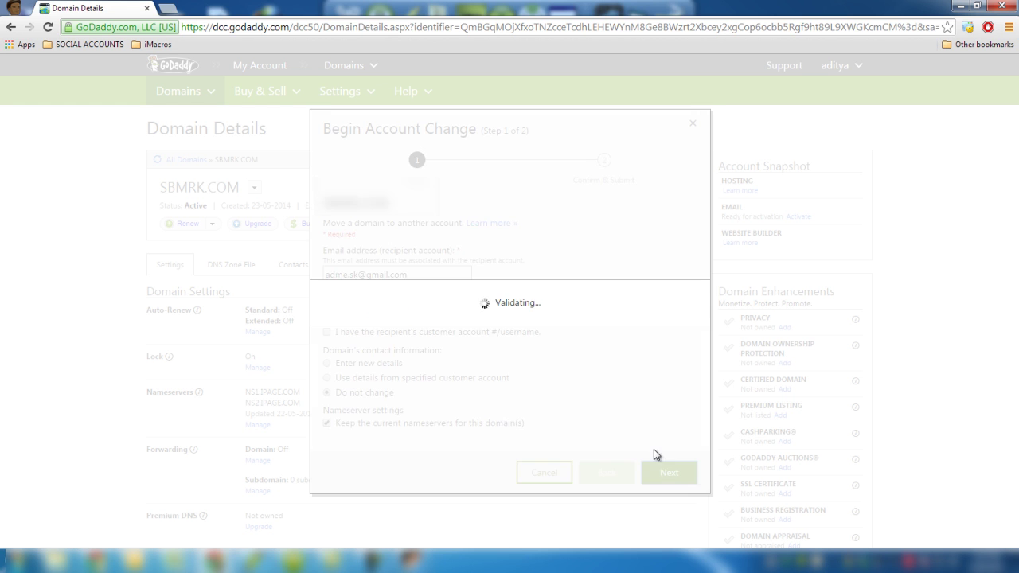